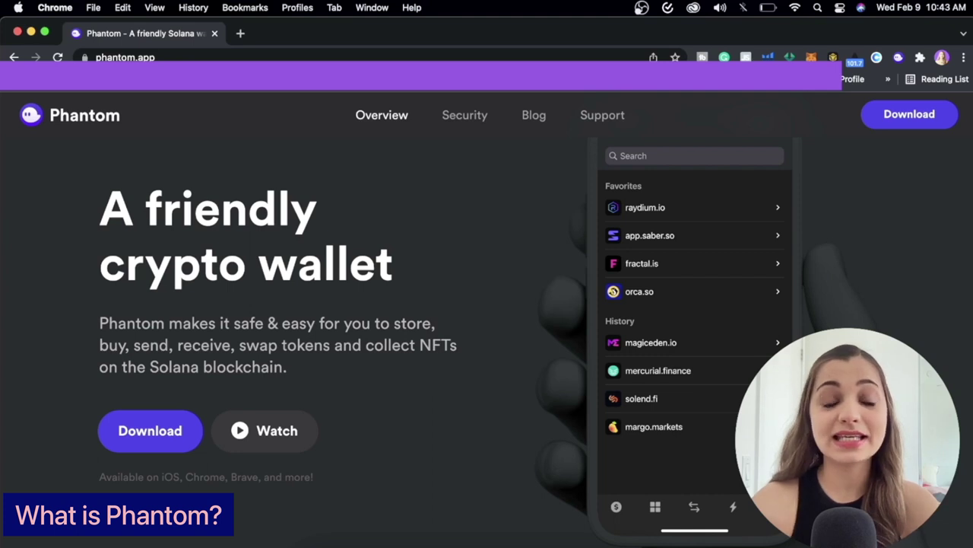
# Scroll through the feature cards on the phantom.app homepage.
pyautogui.scroll(-2, 385, 254)
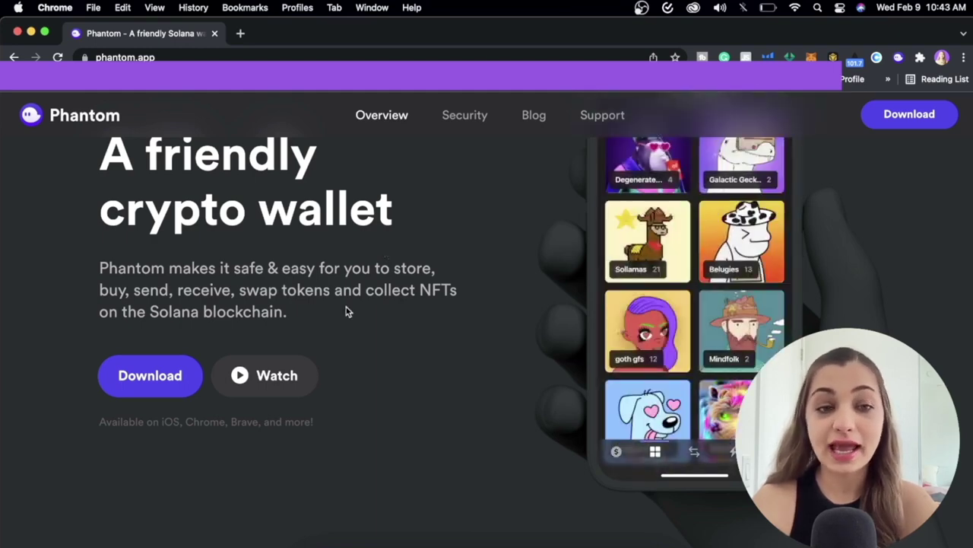
pyautogui.scroll(-1, 346, 306)
pyautogui.scroll(-1, 346, 306)
pyautogui.scroll(-2, 346, 306)
pyautogui.scroll(-4, 516, 412)
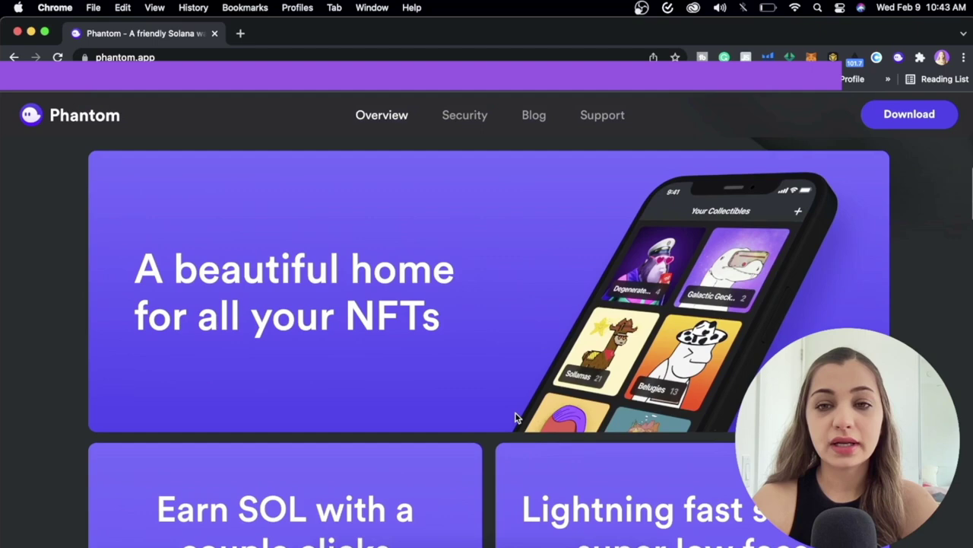
pyautogui.scroll(1, 515, 413)
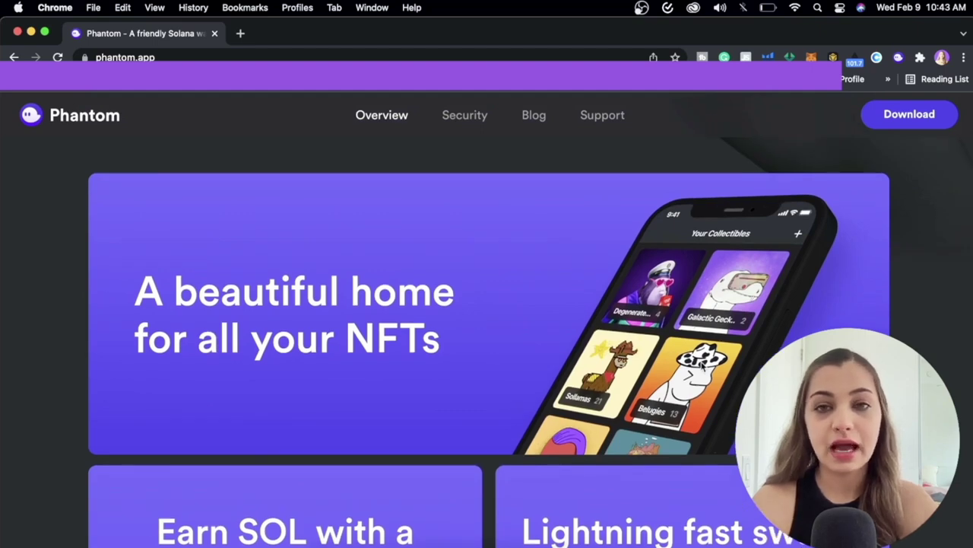
pyautogui.scroll(-5, 701, 362)
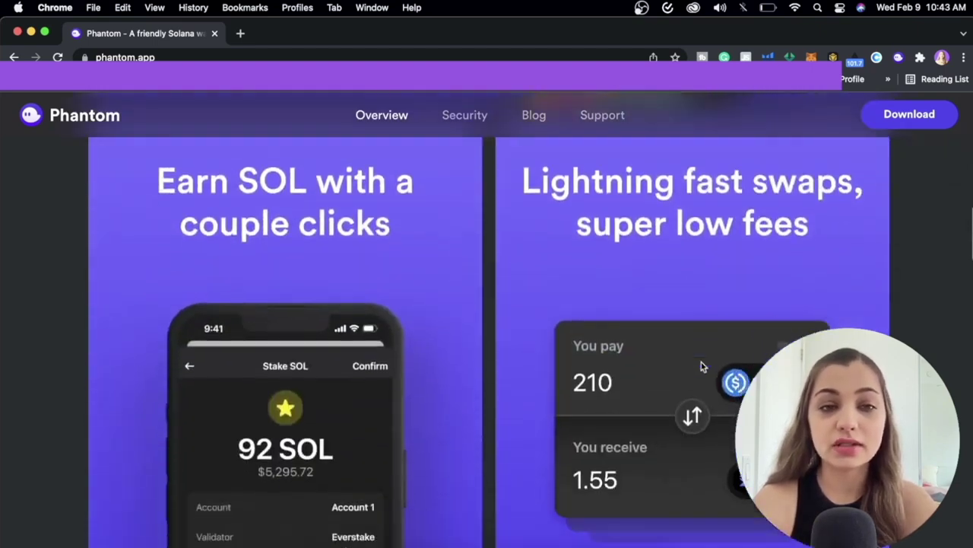
pyautogui.scroll(-1, 449, 230)
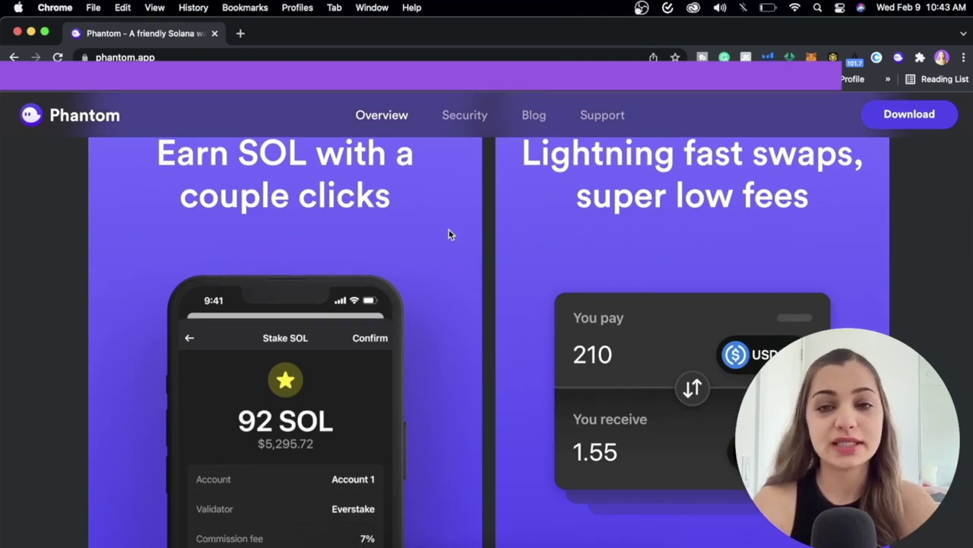
pyautogui.scroll(1, 680, 206)
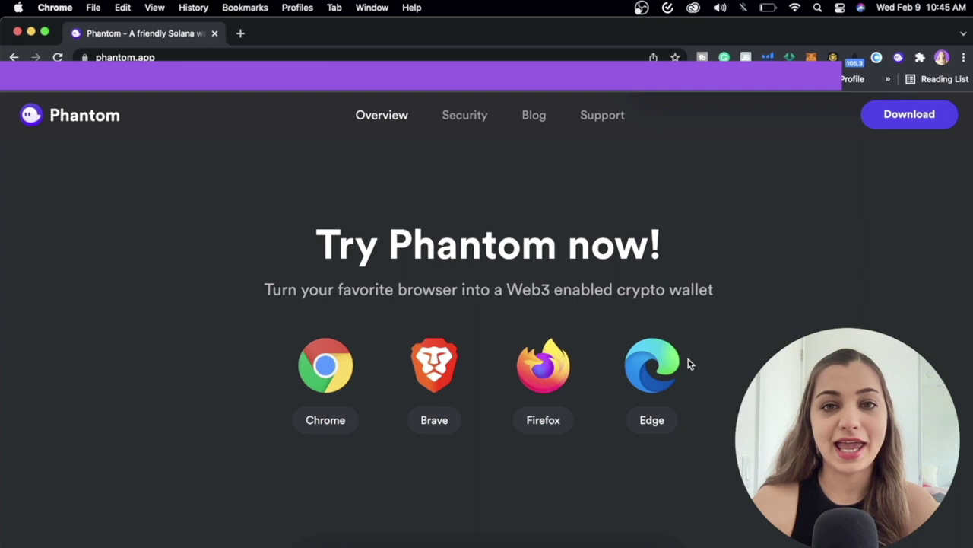
pyautogui.scroll(1, 688, 364)
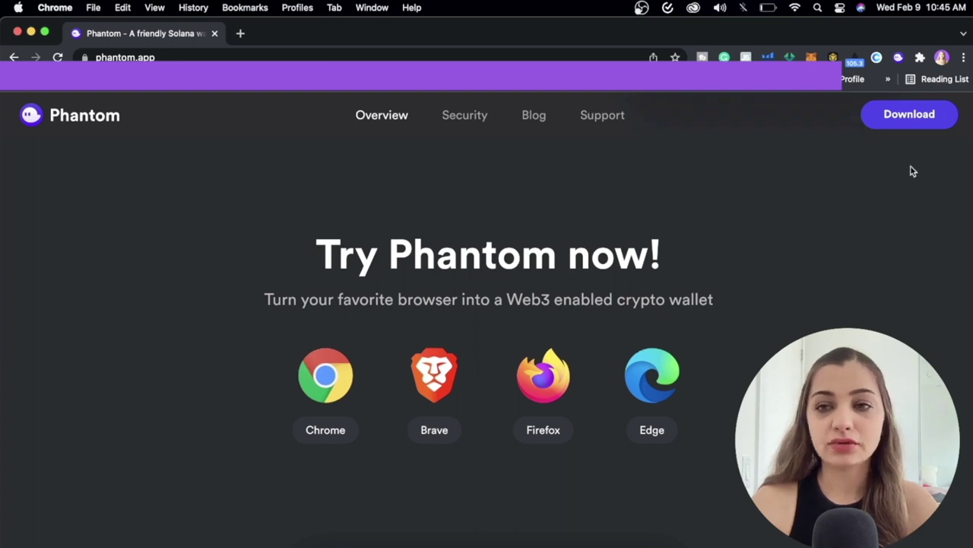
# Go to the Phantom download page and scroll to the Phantom for Desktop section.
pyautogui.click(914, 127)
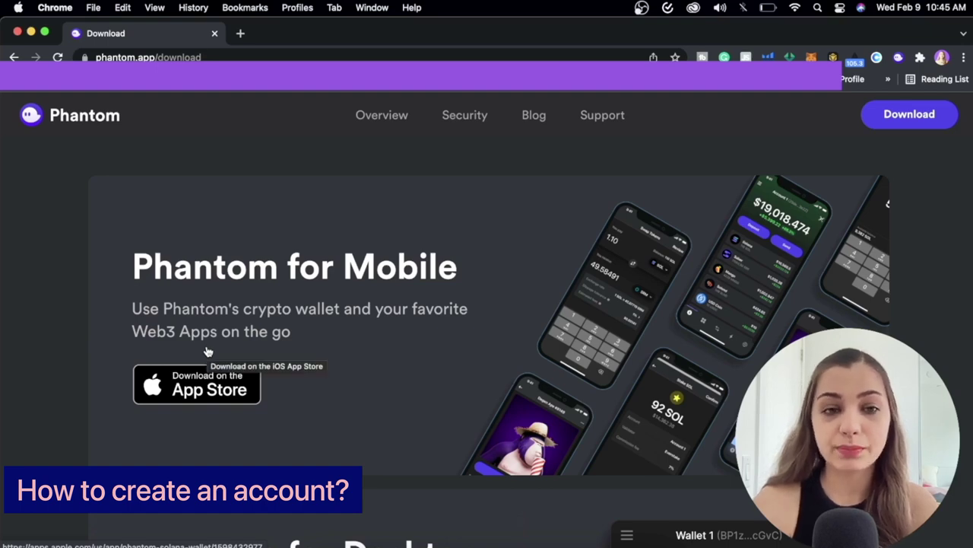
pyautogui.scroll(-1, 208, 351)
pyautogui.scroll(-5, 209, 346)
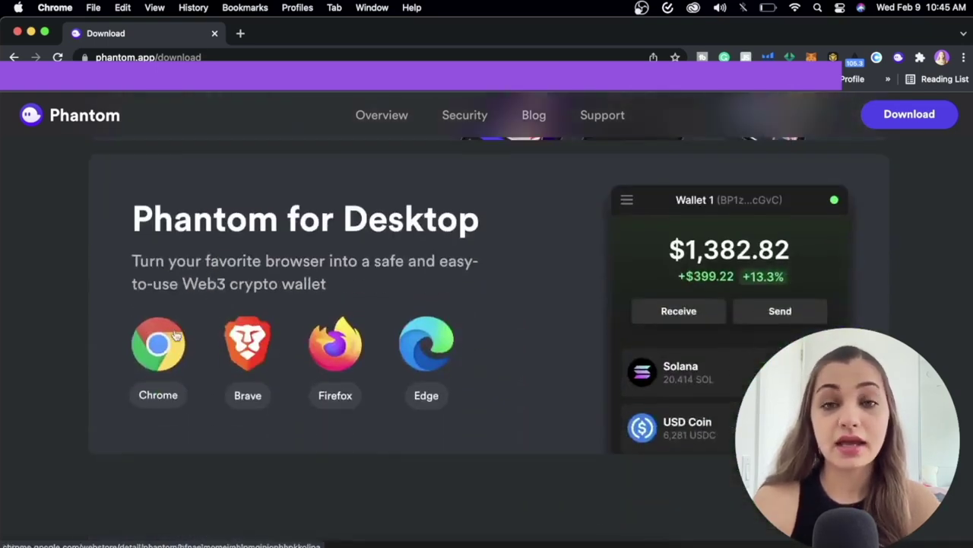
# Add the Phantom extension to Chrome from its Web Store listing.
pyautogui.click(164, 341)
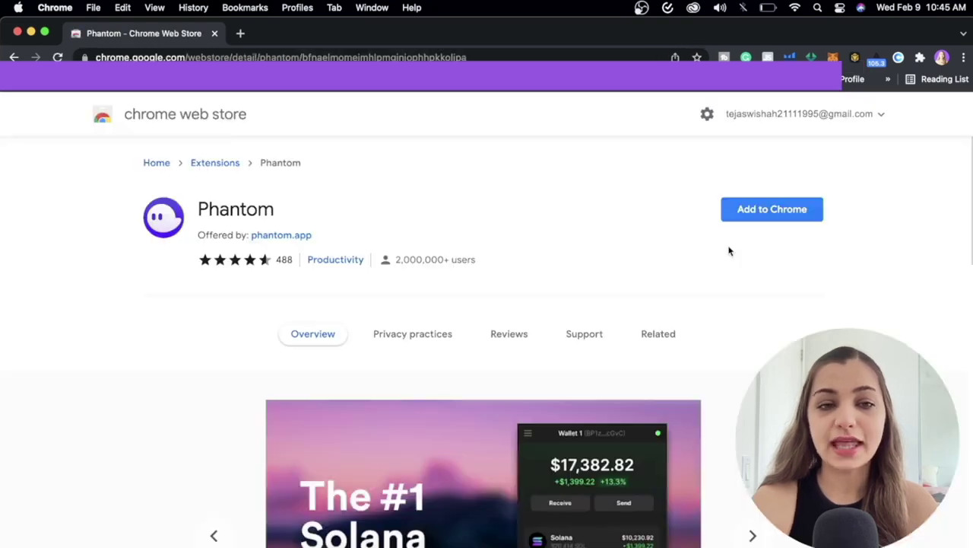
pyautogui.click(782, 219)
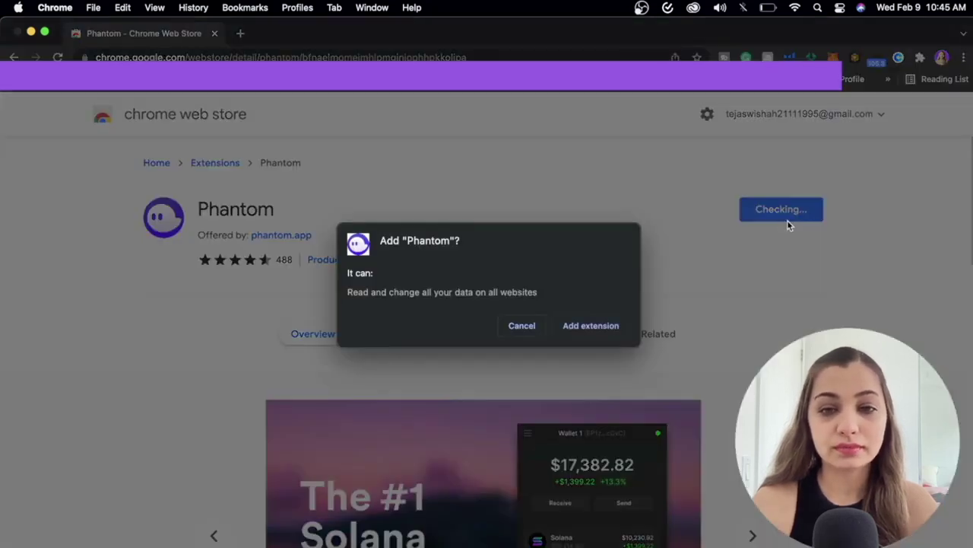
pyautogui.click(587, 330)
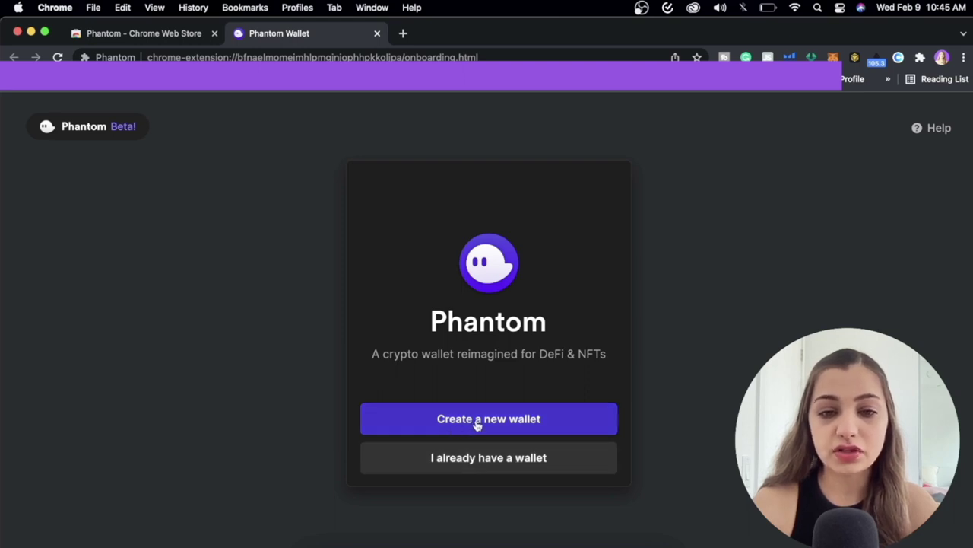
# Create a new Phantom wallet with a confirmed password and accept the Terms of Service.
pyautogui.click(477, 424)
pyautogui.click(463, 327)
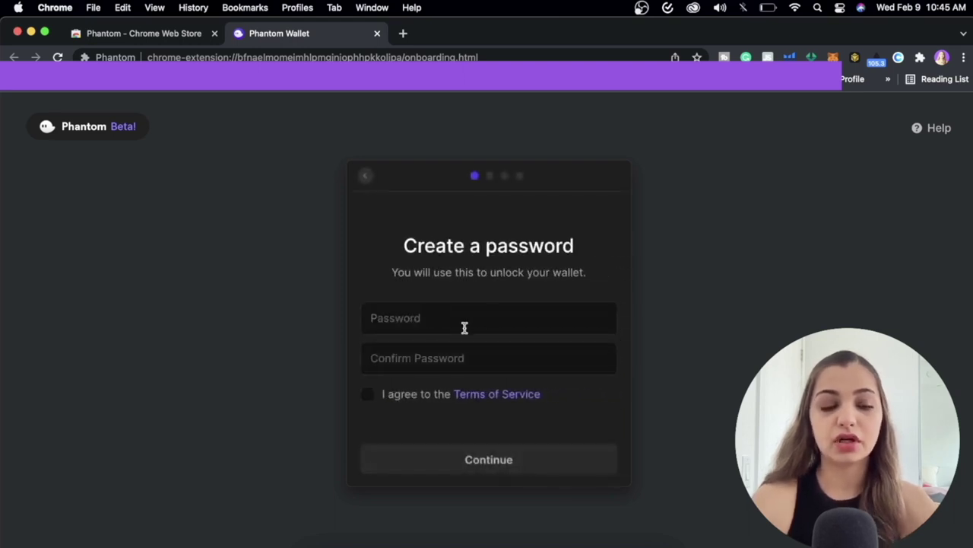
pyautogui.write('••••••••')
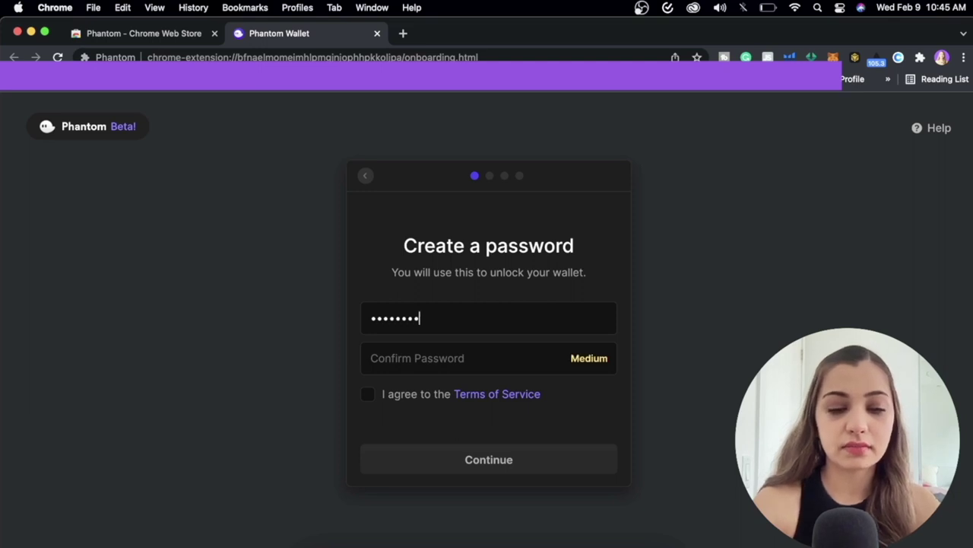
pyautogui.write('•••')
pyautogui.press('Tab')
pyautogui.write('•••••••••••')
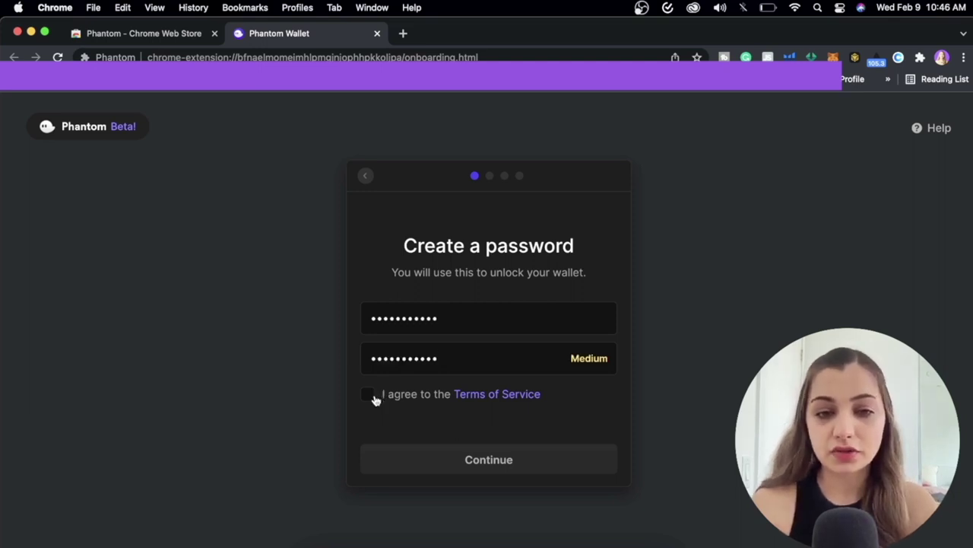
pyautogui.click(371, 397)
pyautogui.click(483, 469)
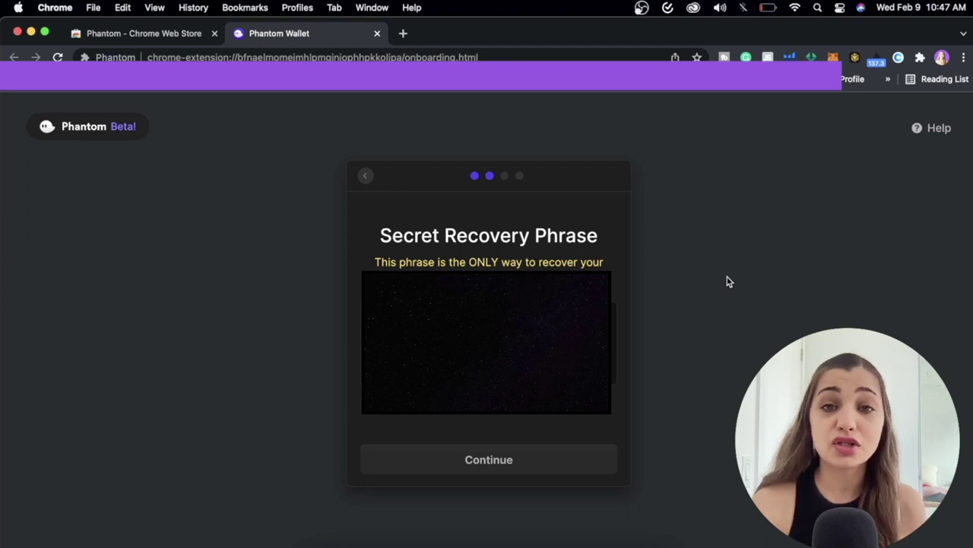
# Confirm the recovery phrase is saved and get past the keyboard shortcut step.
pyautogui.click(375, 415)
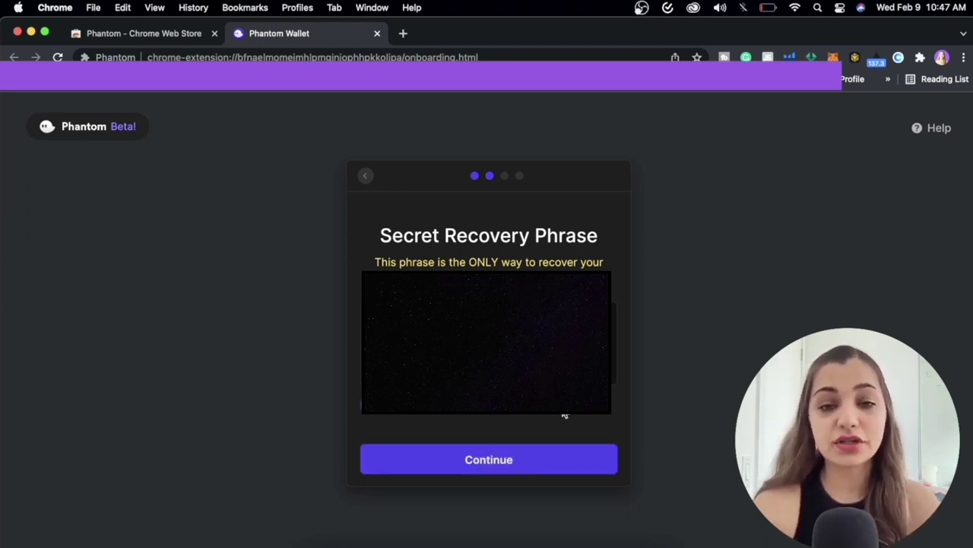
pyautogui.click(500, 464)
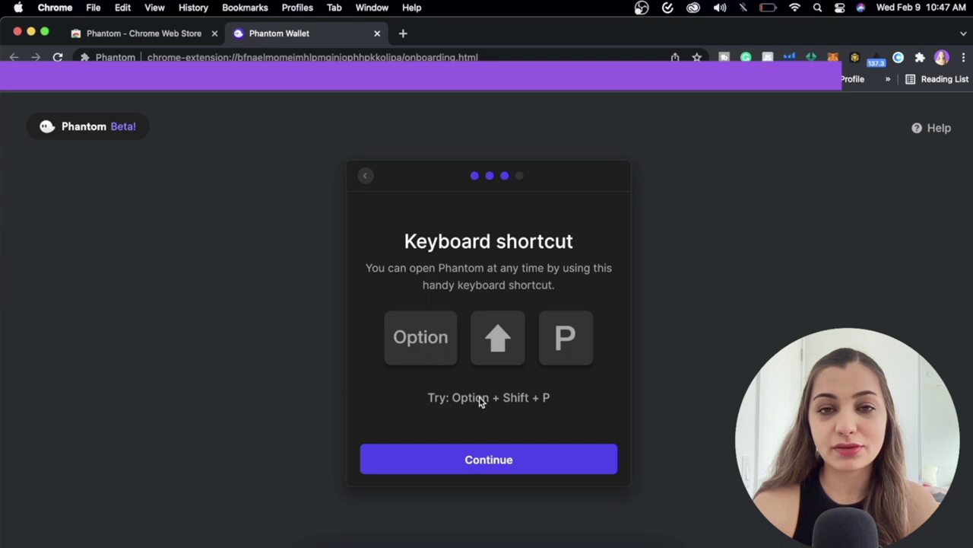
pyautogui.click(488, 459)
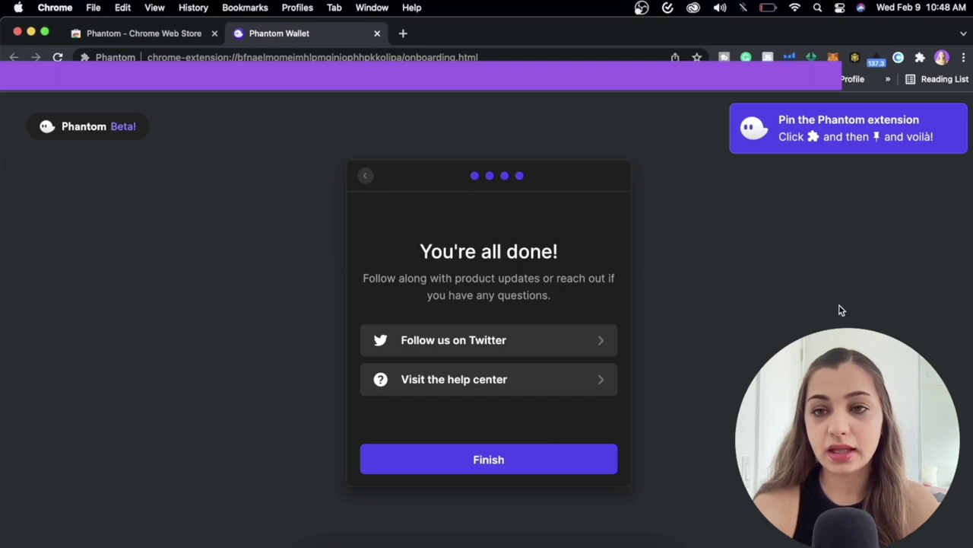
# Pin Phantom to the Chrome toolbar and open the wallet popup.
pyautogui.click(919, 58)
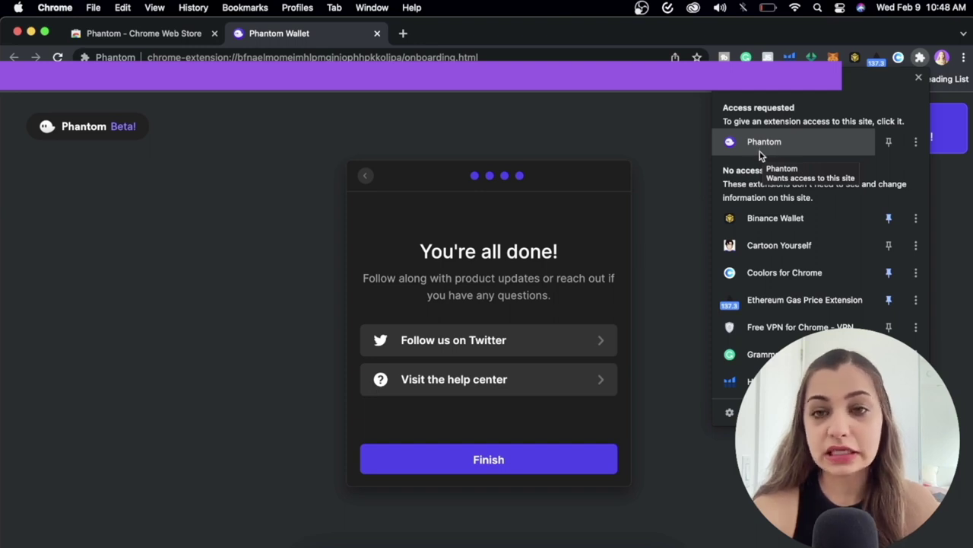
pyautogui.scroll(-3, 768, 191)
pyautogui.scroll(3, 786, 230)
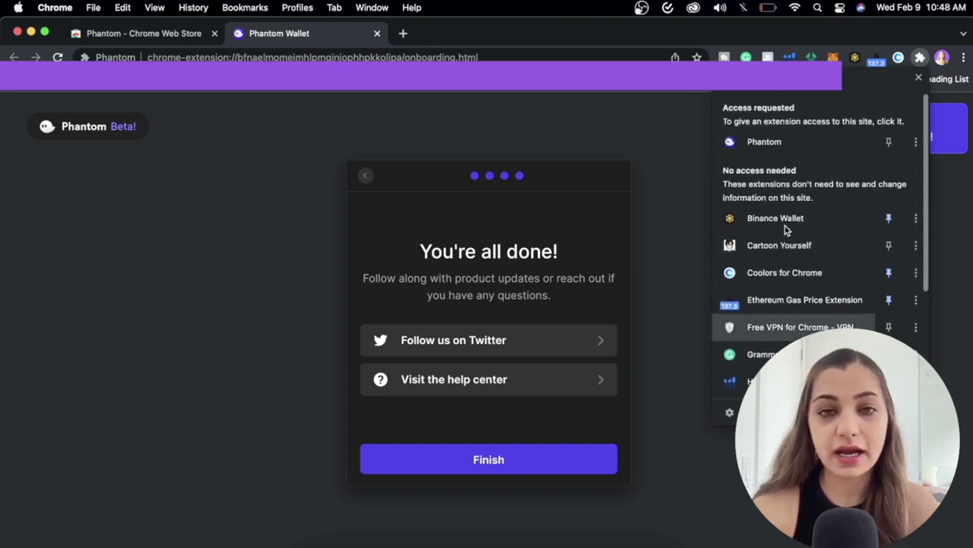
pyautogui.click(889, 143)
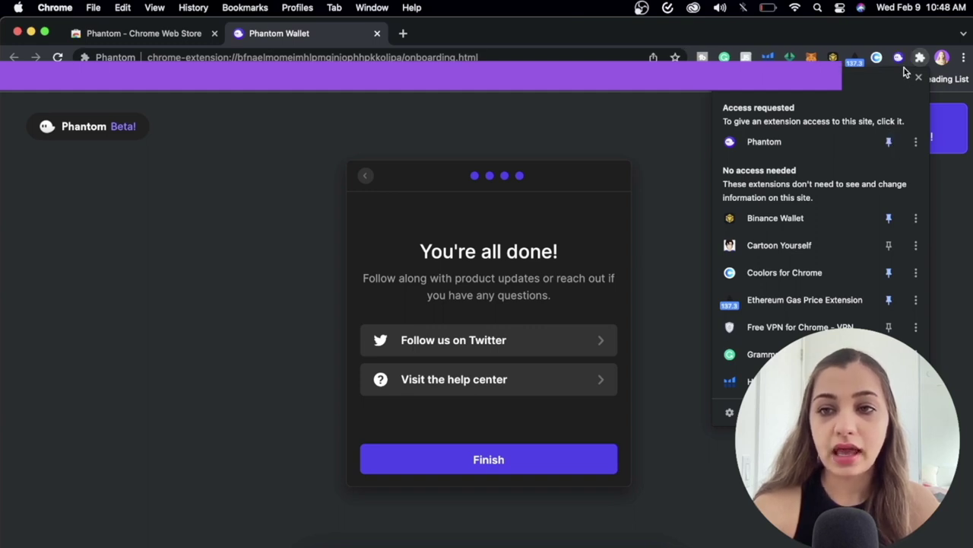
pyautogui.click(899, 60)
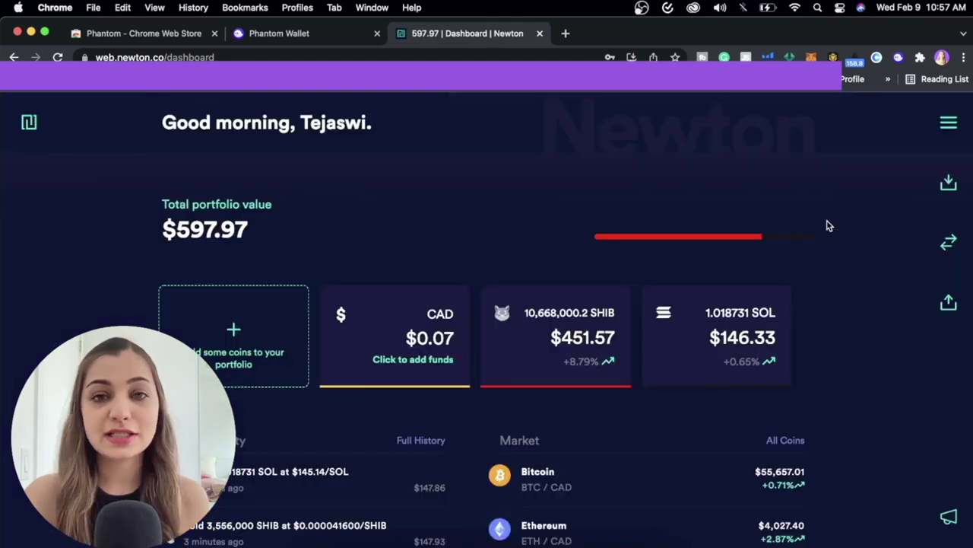
# Start a Newton withdrawal to an external wallet for the maximum 1.018731 SOL.
pyautogui.click(948, 302)
pyautogui.click(753, 374)
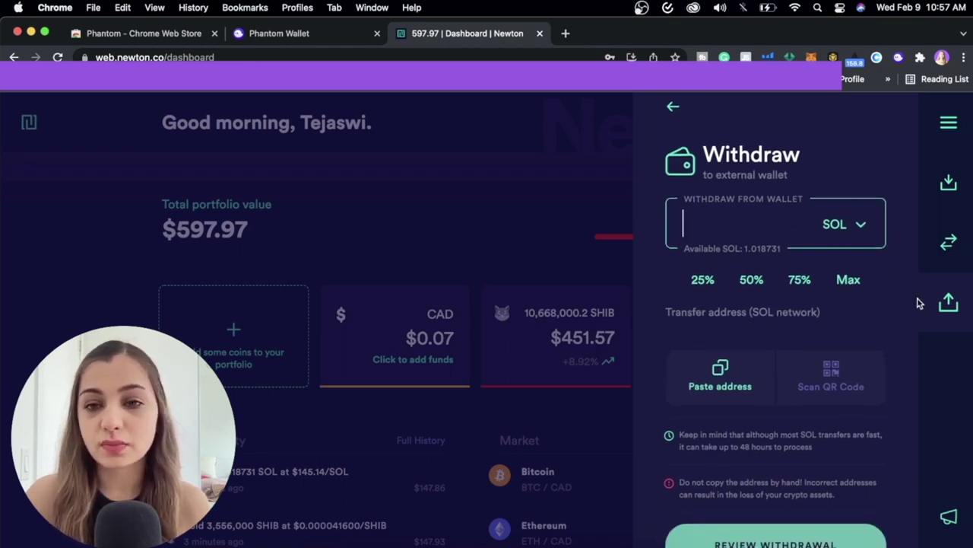
pyautogui.click(854, 283)
pyautogui.scroll(-2, 836, 287)
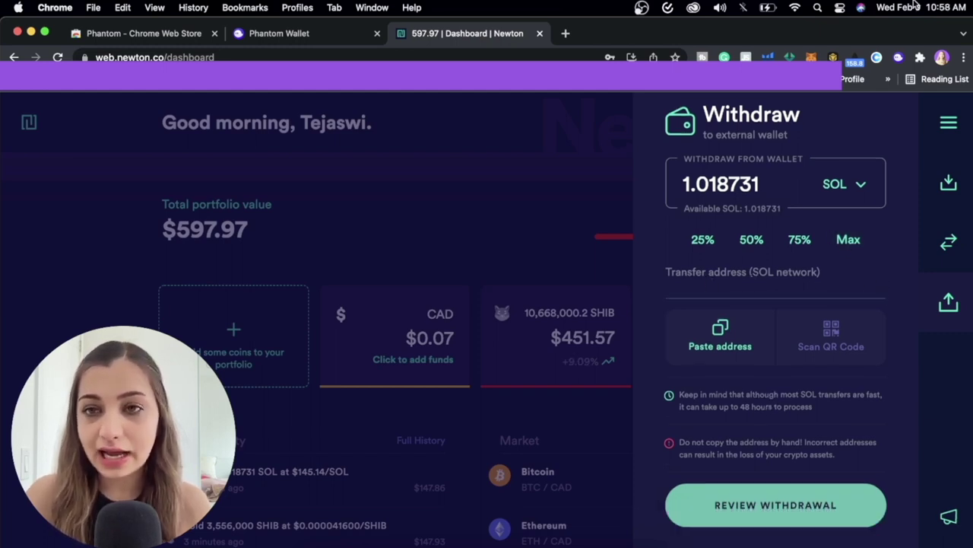
# Copy the Phantom wallet's Solana receive address, then close the wallet popup.
pyautogui.click(898, 57)
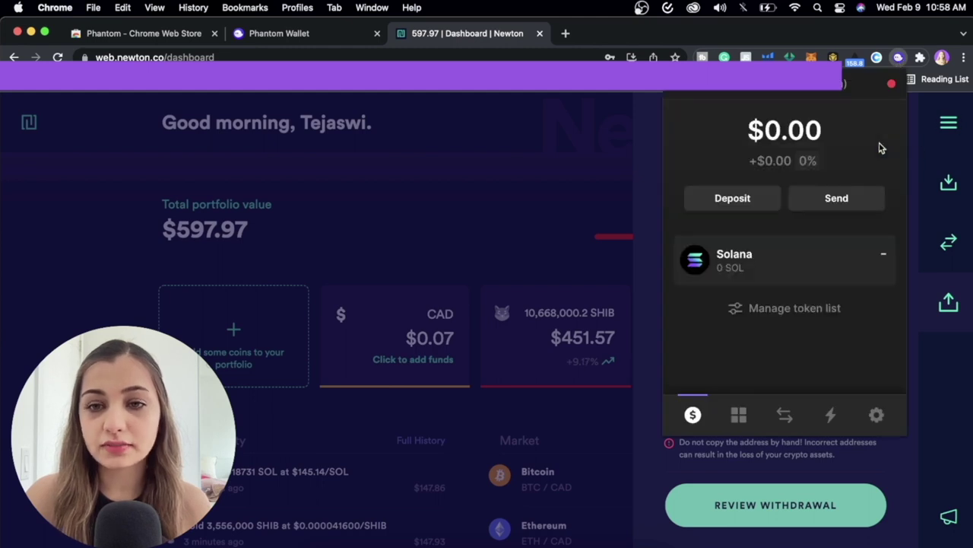
pyautogui.click(757, 251)
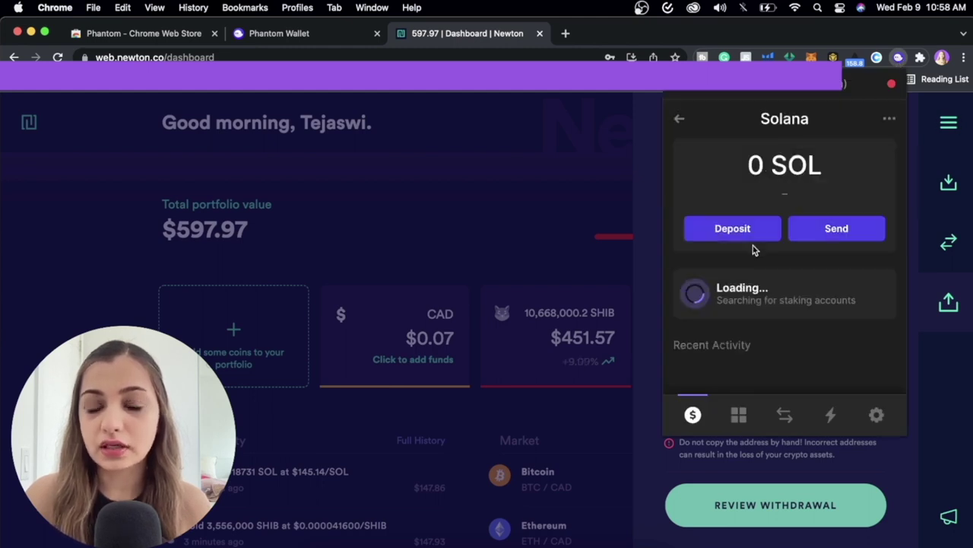
pyautogui.click(756, 235)
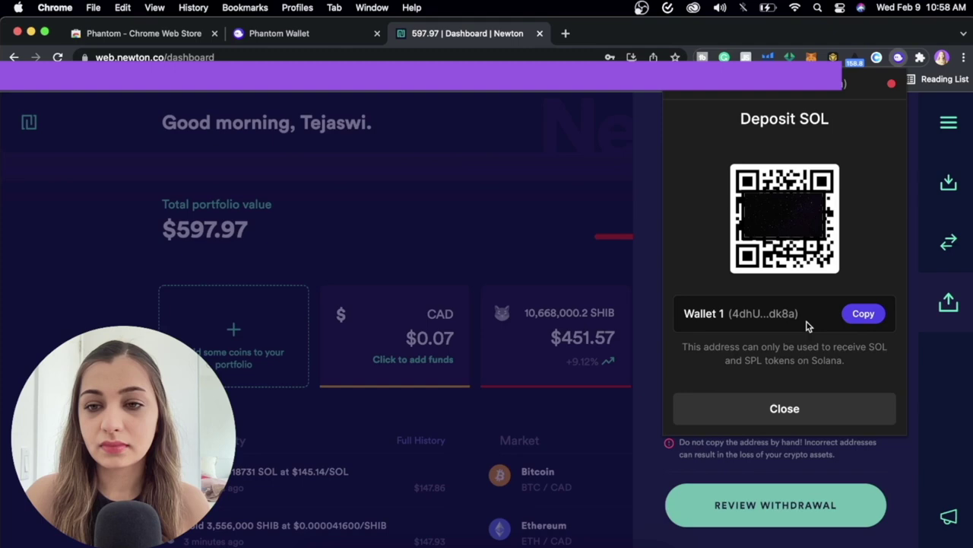
pyautogui.click(862, 314)
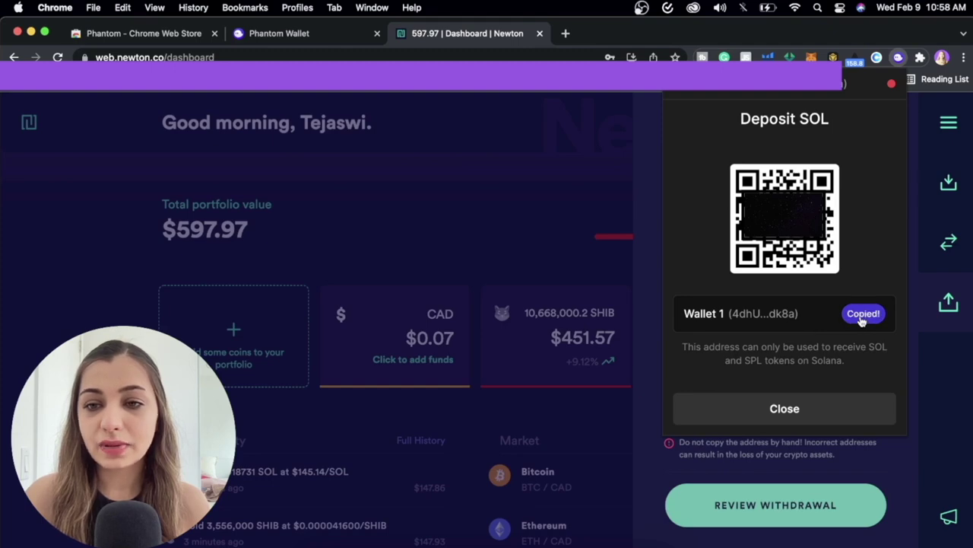
pyautogui.click(796, 406)
# Paste the Phantom address as destination, then review and confirm the 1.018731 SOL withdrawal.
pyautogui.press('Escape')
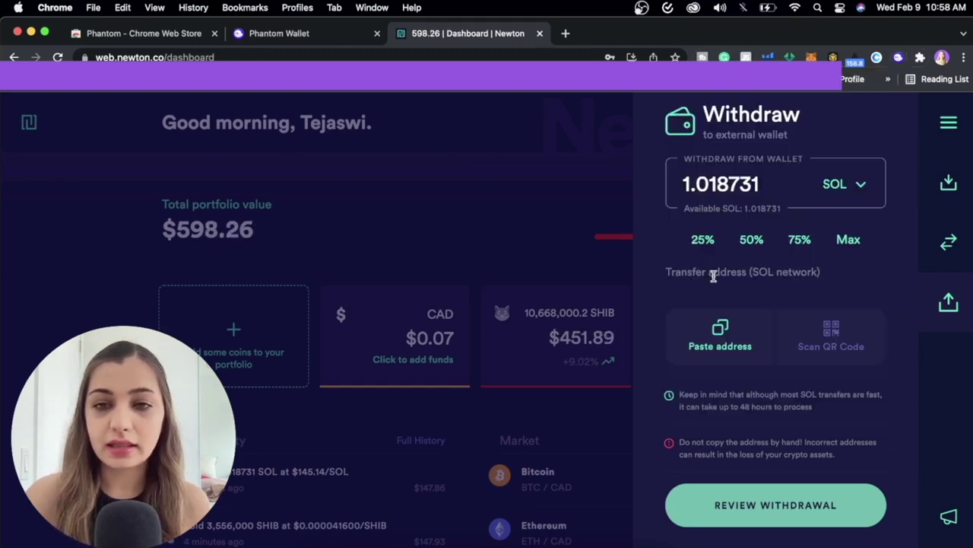
pyautogui.click(732, 316)
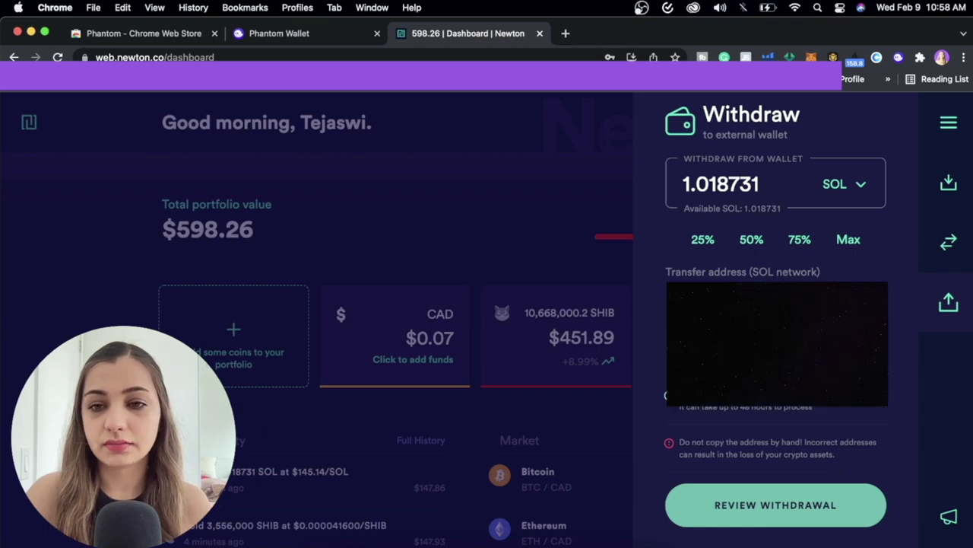
pyautogui.click(776, 523)
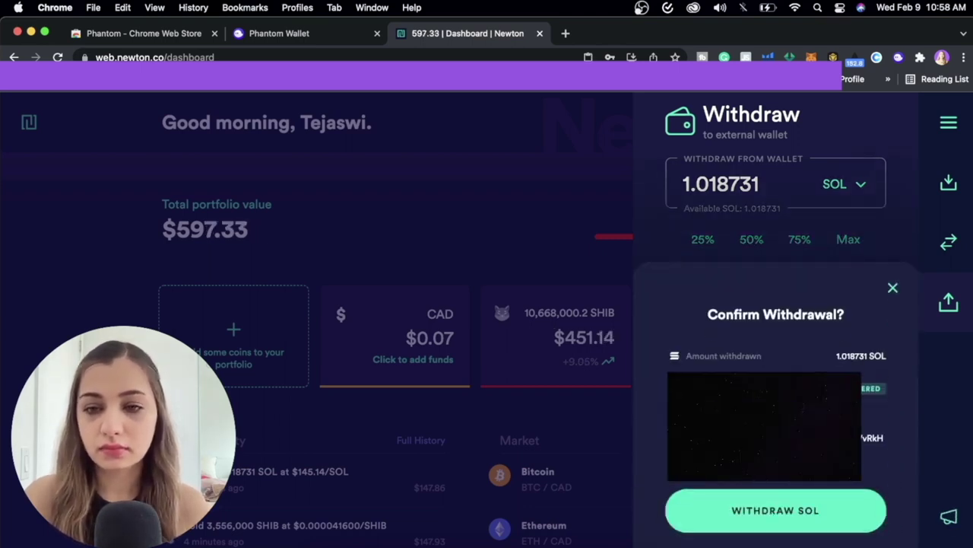
pyautogui.click(768, 513)
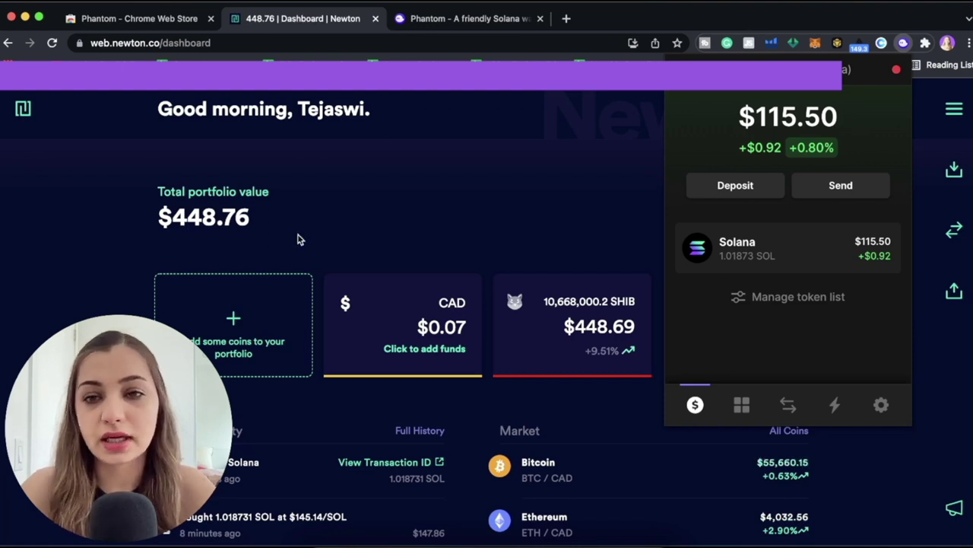
# Open Phantom's Send form with Solana selected, then switch back to the Newton page.
pyautogui.click(840, 186)
pyautogui.click(784, 168)
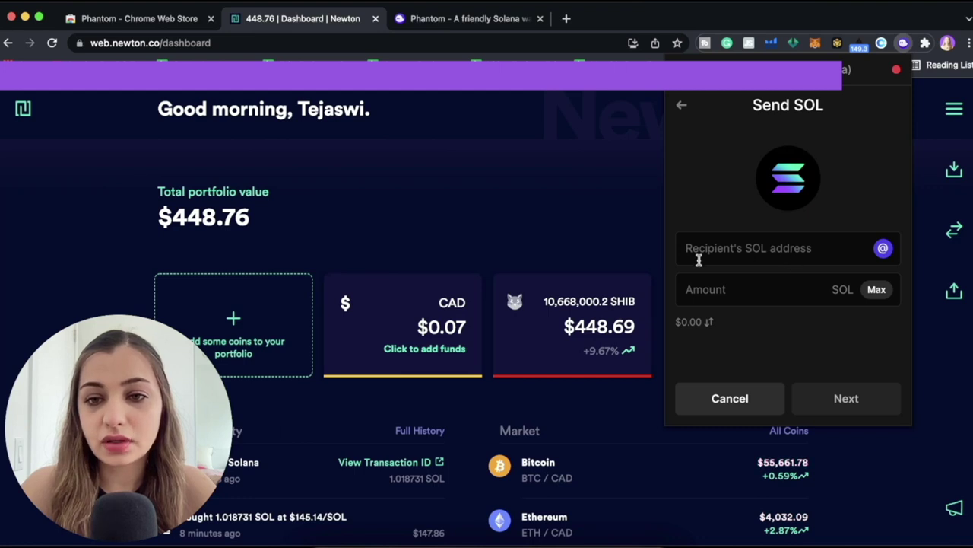
pyautogui.click(951, 172)
# Choose Crypto from Wallet in Newton's Add Funds and copy the Solana deposit address.
pyautogui.click(949, 173)
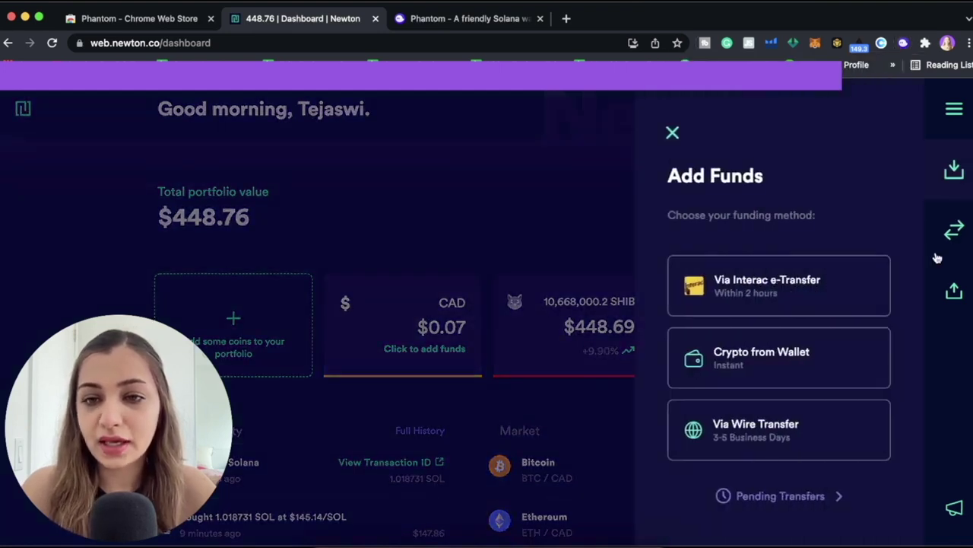
pyautogui.click(796, 359)
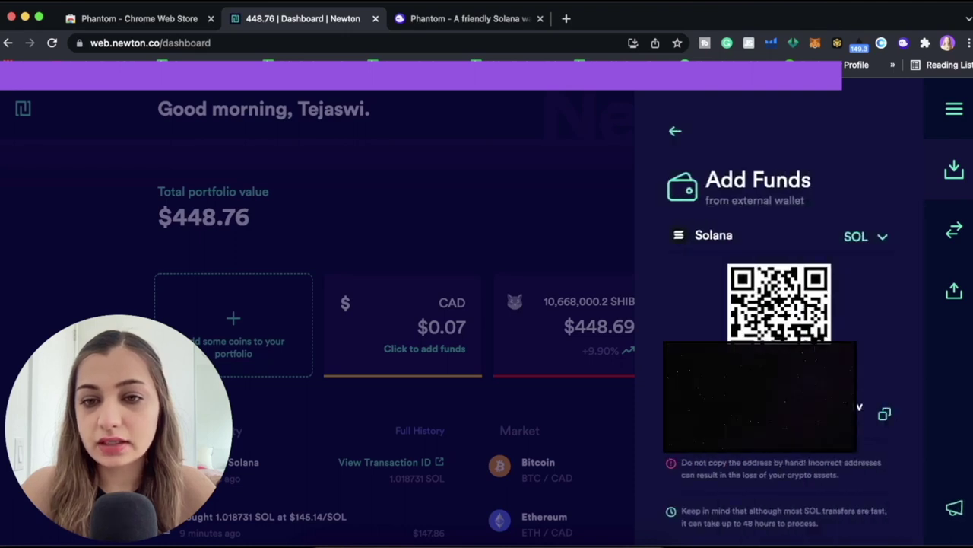
pyautogui.scroll(-2, 780, 320)
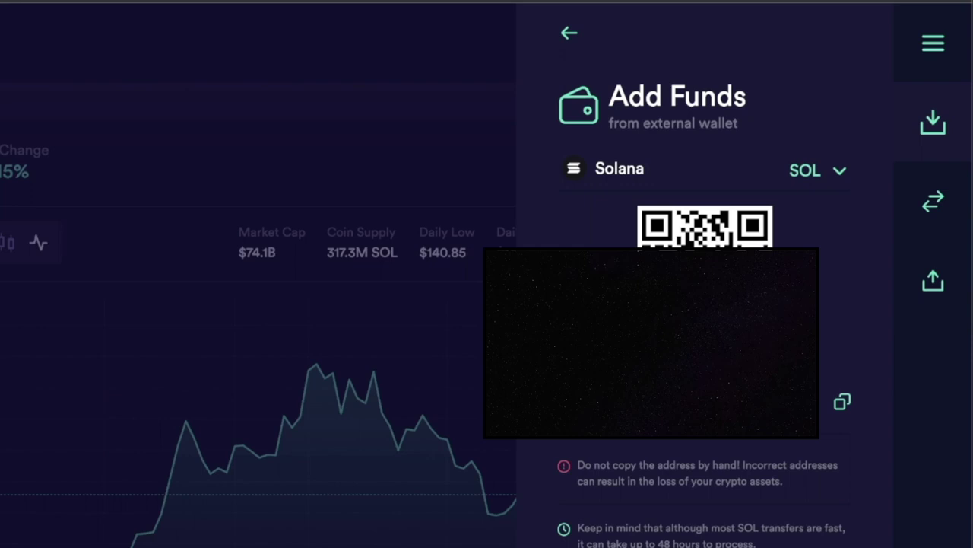
pyautogui.click(842, 402)
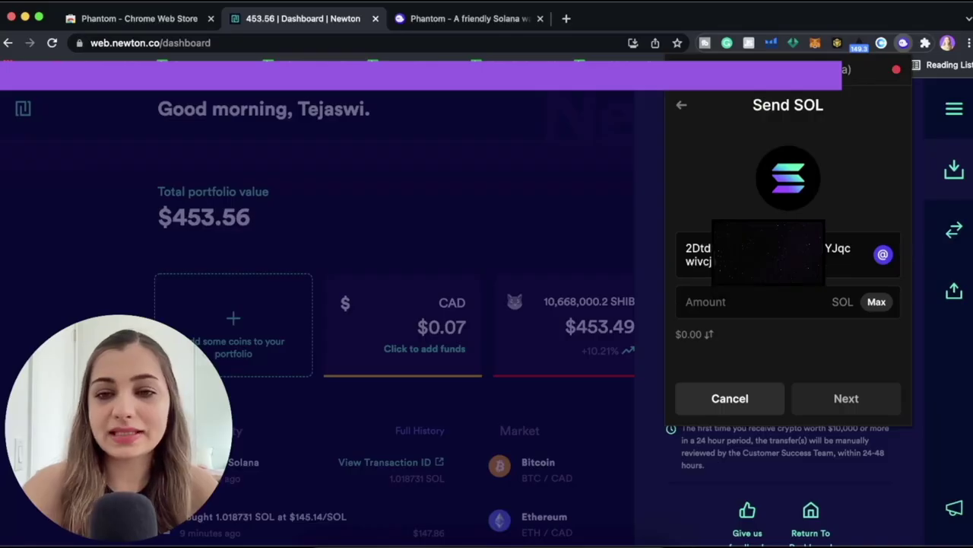
# Fill the send with the maximum 1.01873 SOL and preview the Confirm Send screen.
pyautogui.click(876, 302)
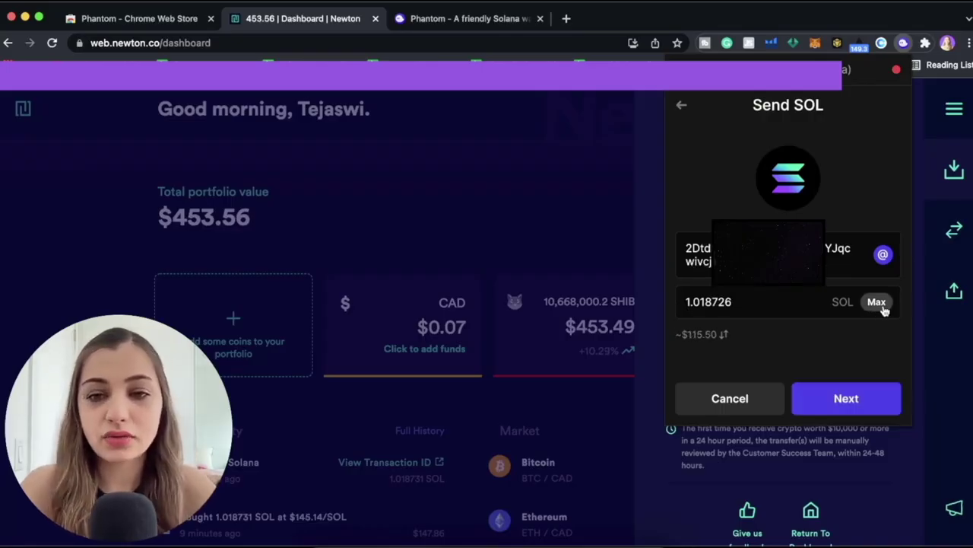
pyautogui.click(841, 400)
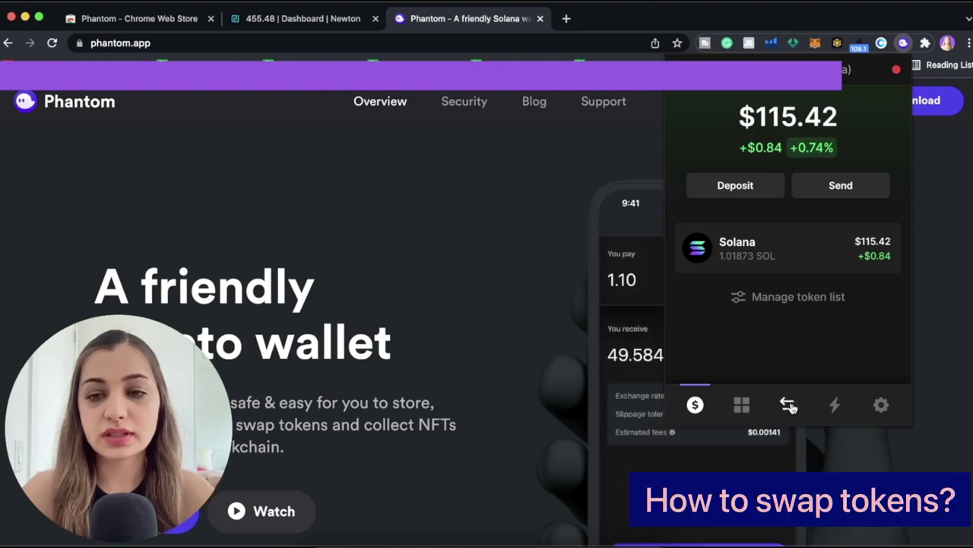
# Set up a swap paying the maximum SOL for USDT, about 112.14 USDT, and review the order.
pyautogui.click(789, 406)
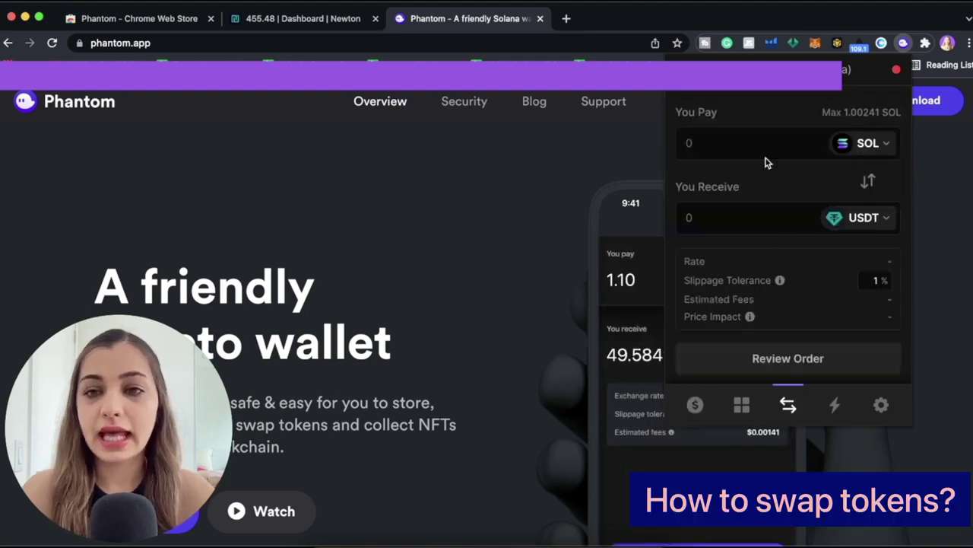
pyautogui.click(875, 149)
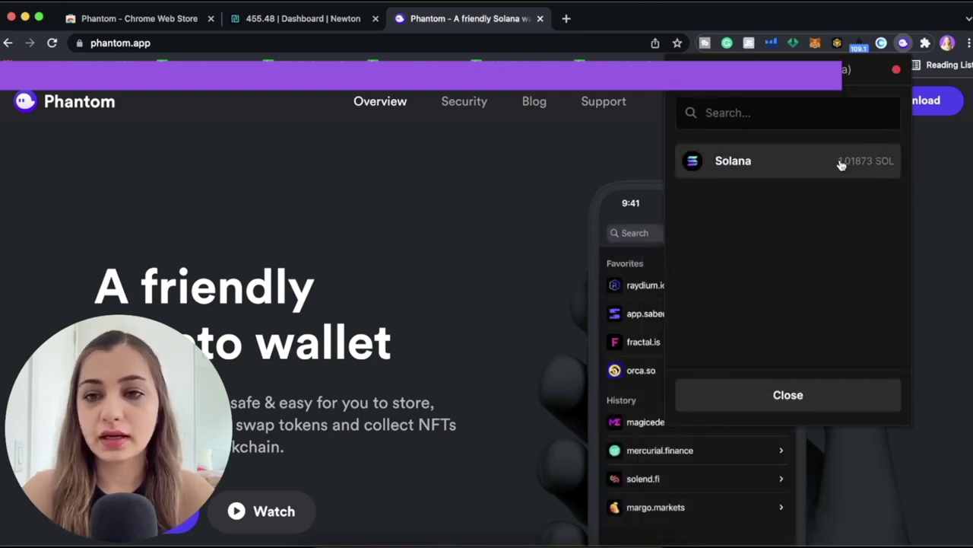
pyautogui.click(841, 163)
pyautogui.click(867, 219)
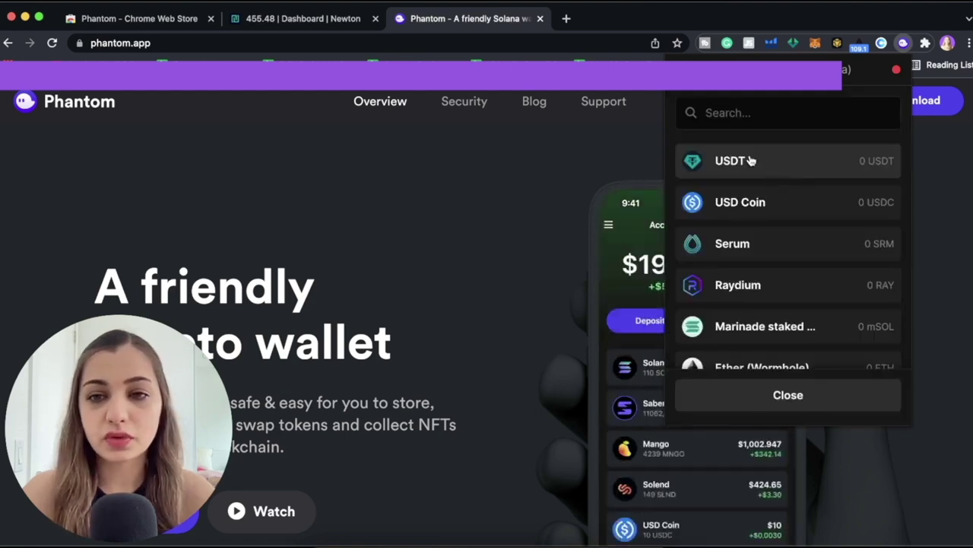
pyautogui.scroll(-1, 791, 207)
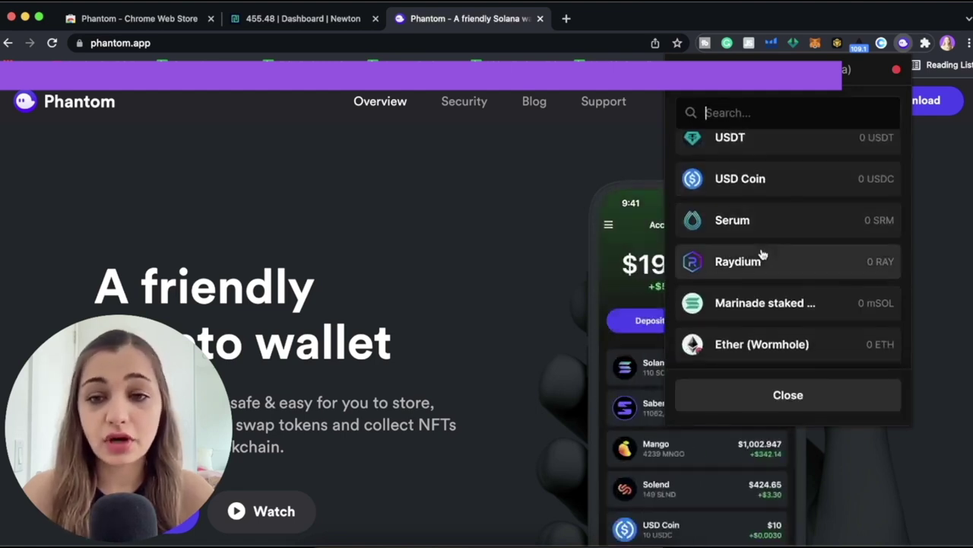
pyautogui.click(757, 394)
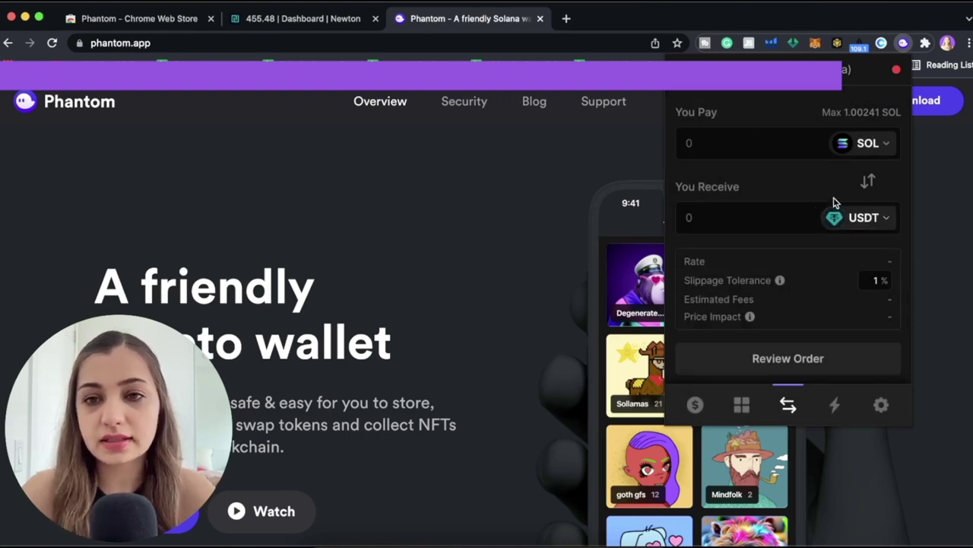
pyautogui.click(867, 112)
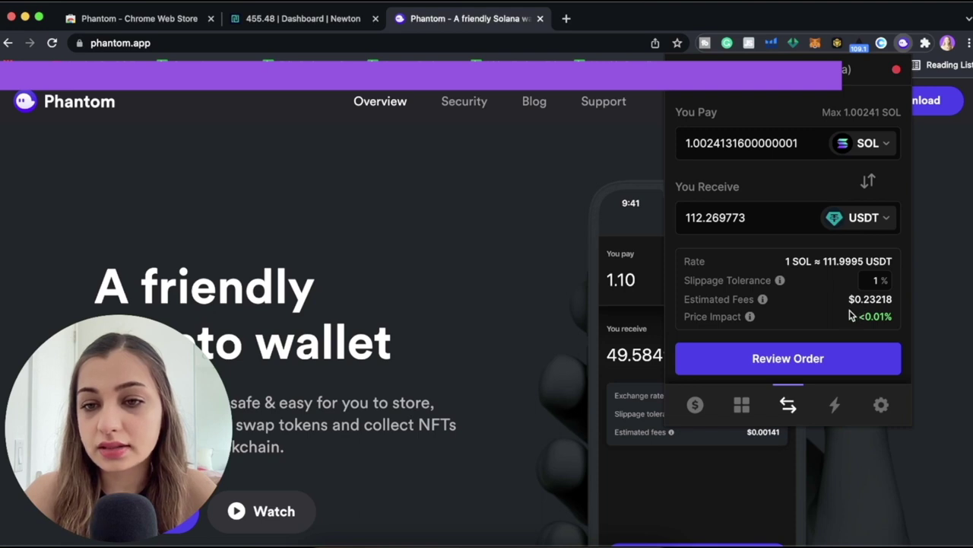
pyautogui.click(788, 358)
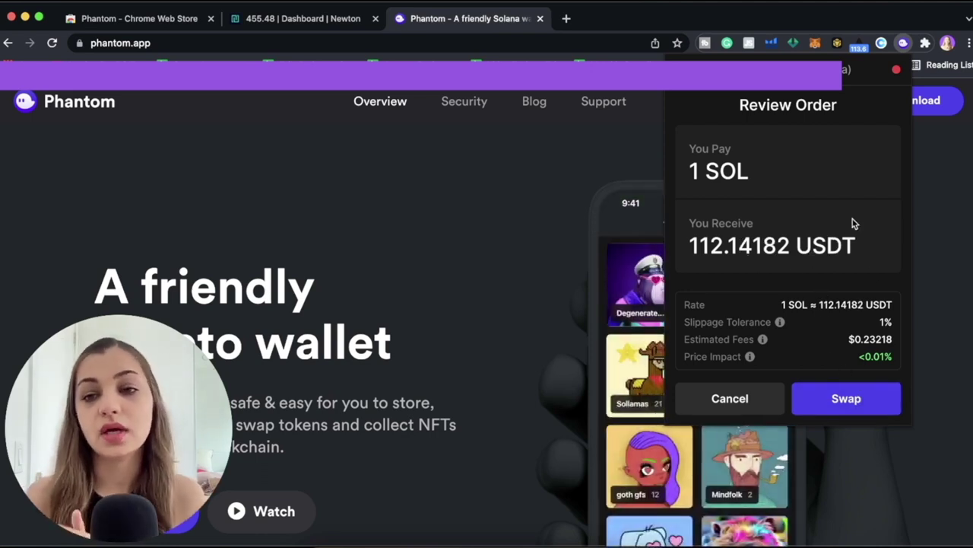
# Cancel the swap and start SOL staking from the Solana token details.
pyautogui.press('Escape')
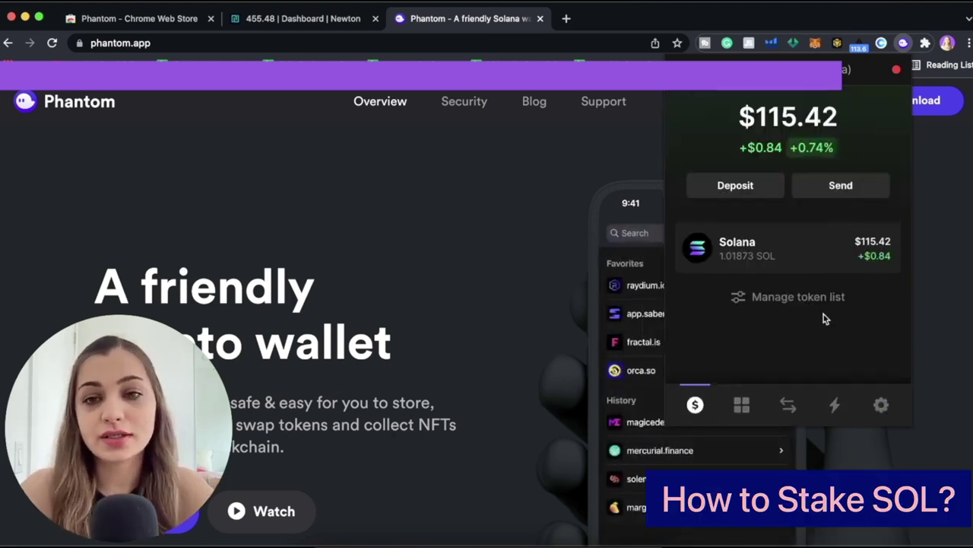
pyautogui.click(763, 256)
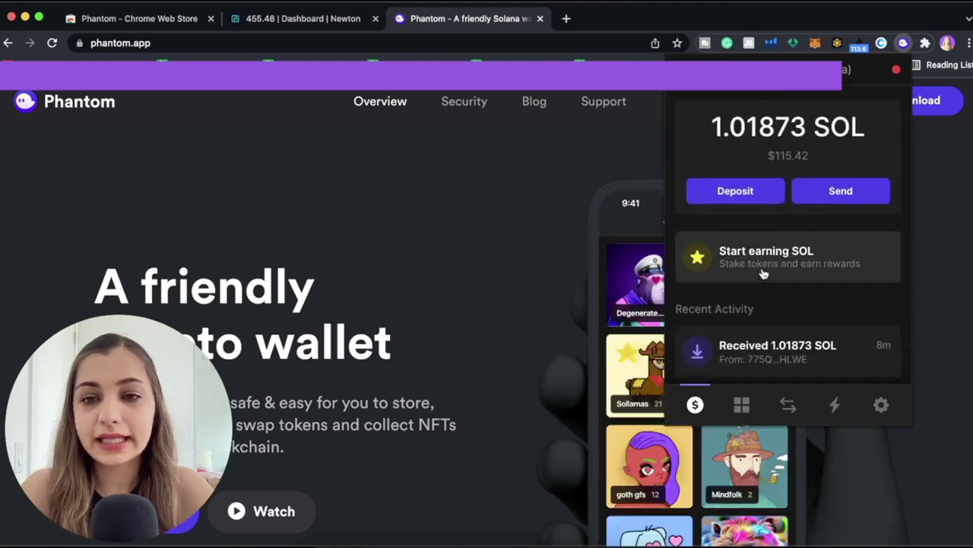
pyautogui.click(749, 266)
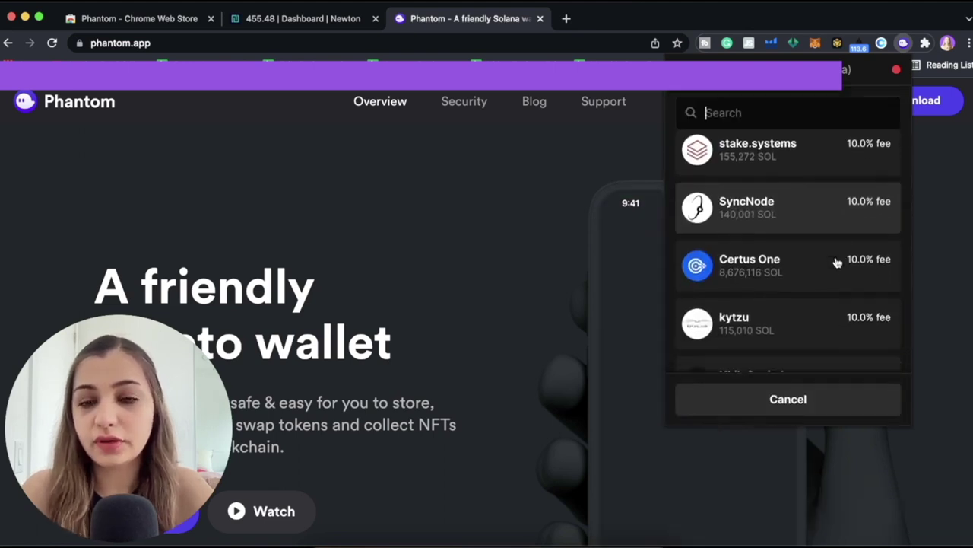
# Choose stake.systems with the maximum SOL amount, then go back to the validator list.
pyautogui.scroll(-1, 837, 261)
pyautogui.scroll(-1, 836, 261)
pyautogui.scroll(-2, 837, 263)
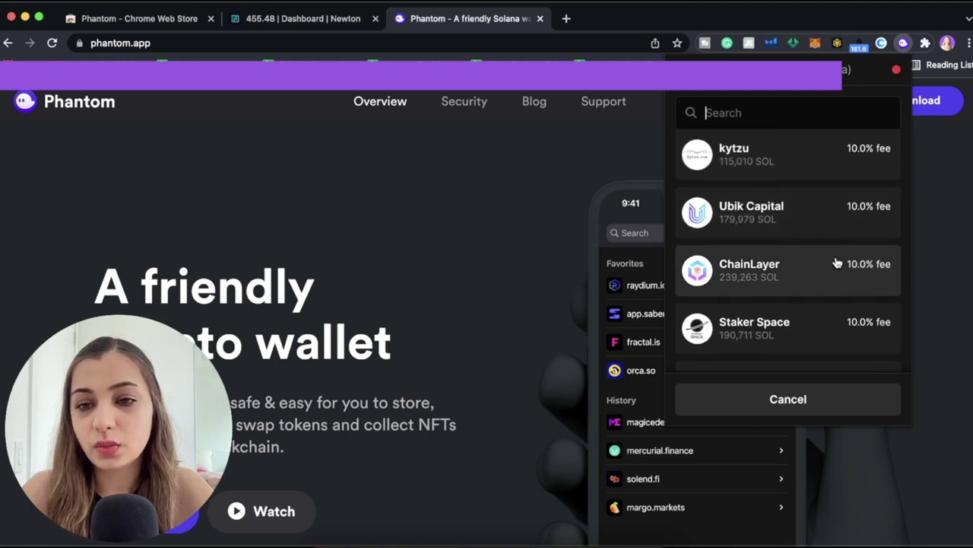
pyautogui.scroll(4, 836, 262)
pyautogui.click(797, 199)
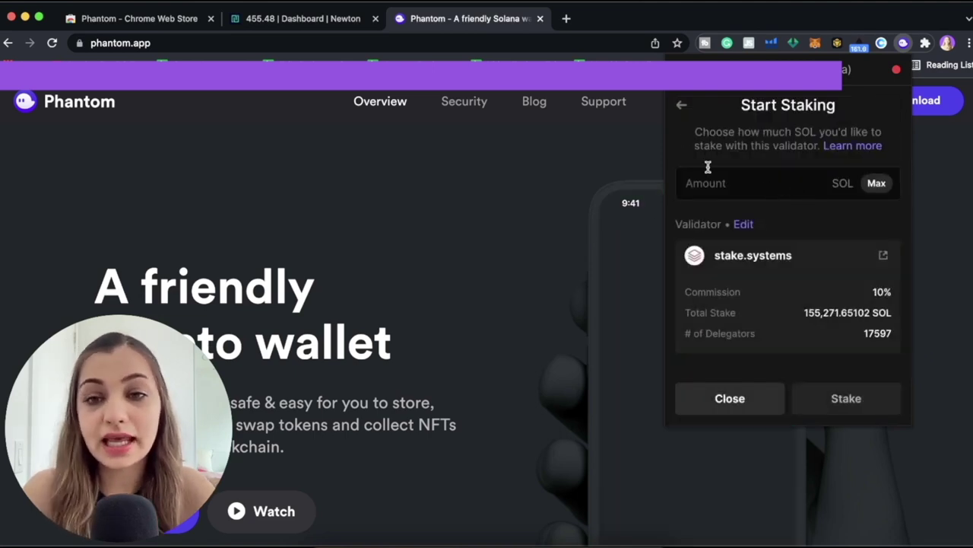
pyautogui.click(879, 185)
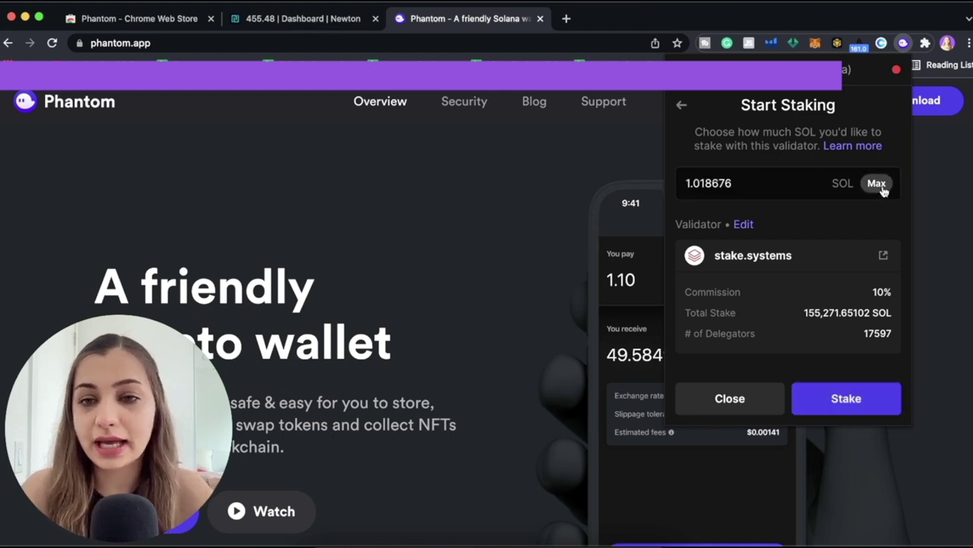
pyautogui.click(681, 105)
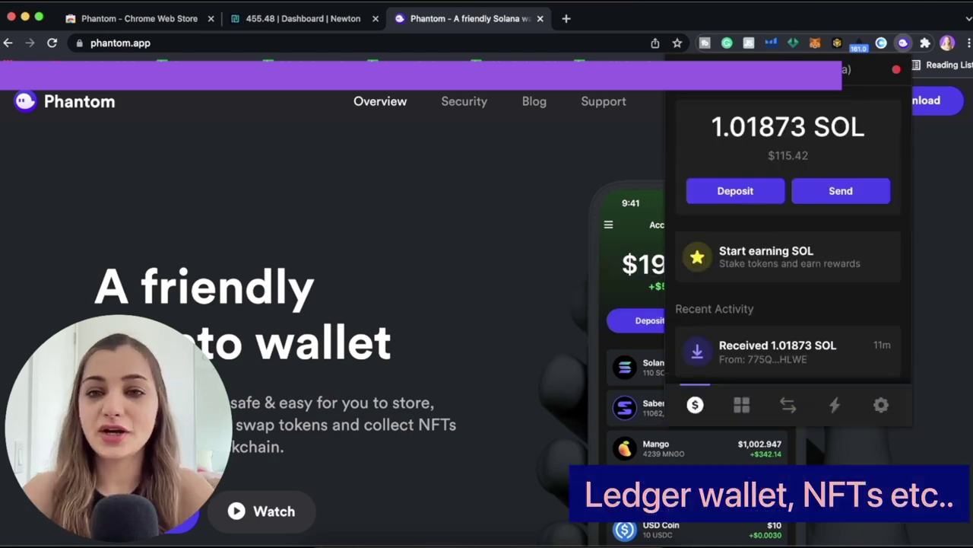
# Begin connecting a Ledger hardware wallet via Add / Connect Wallet, then view the empty Collectibles.
pyautogui.click(844, 69)
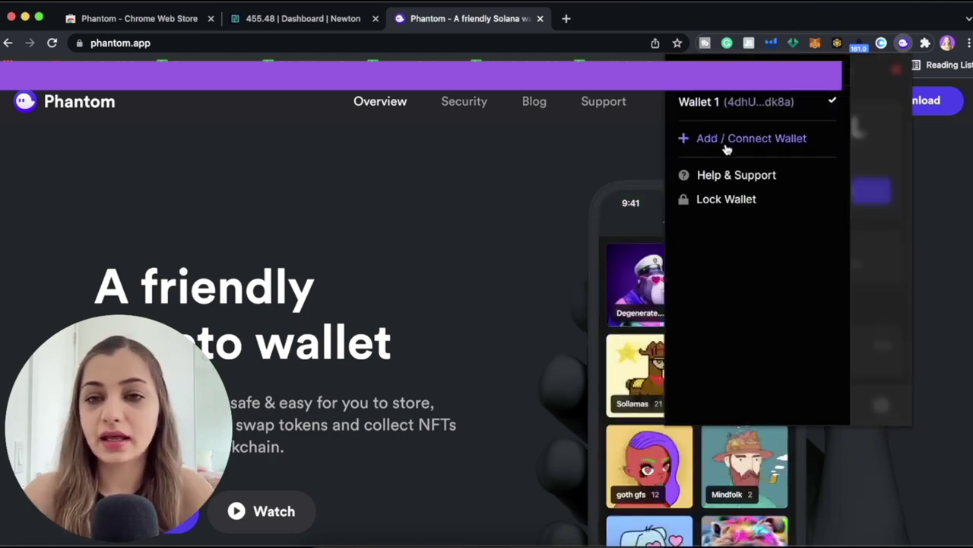
pyautogui.click(726, 146)
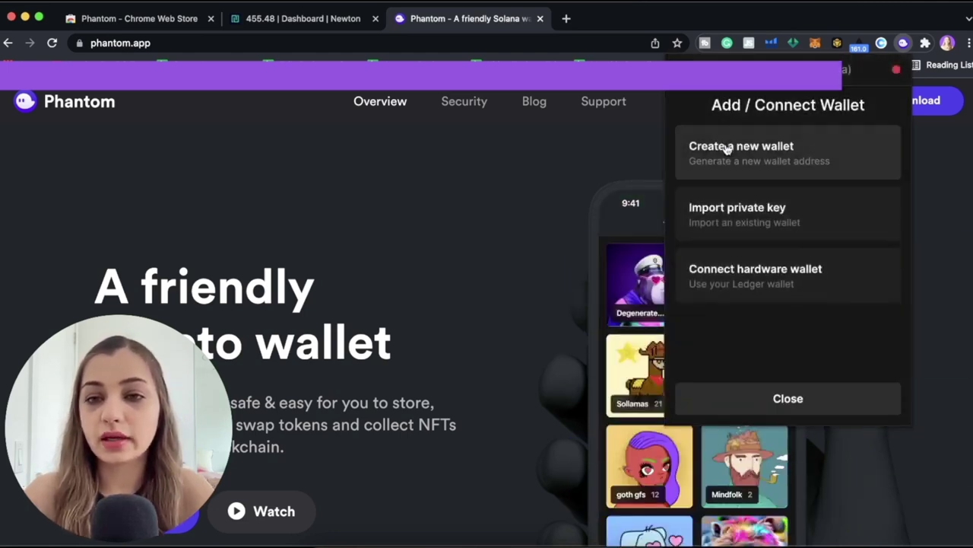
pyautogui.click(757, 284)
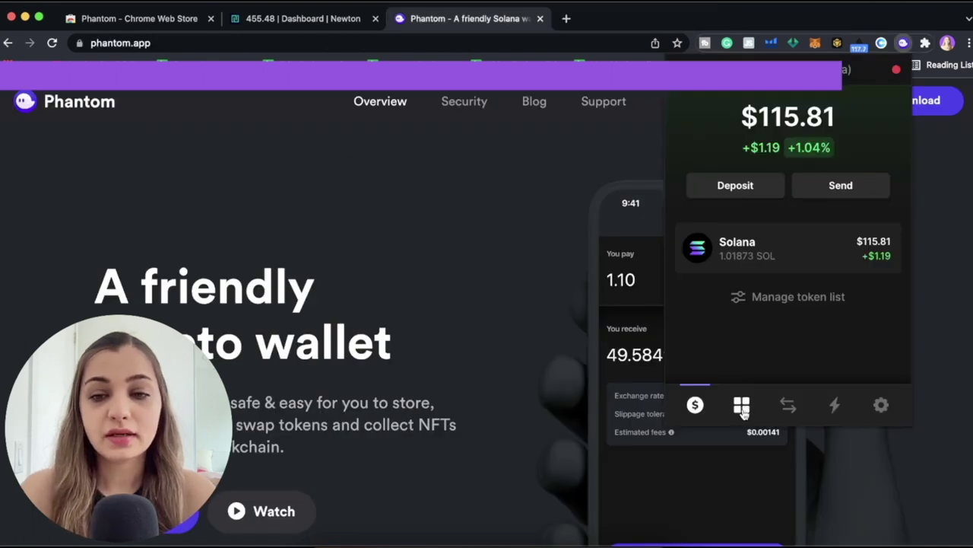
pyautogui.click(742, 407)
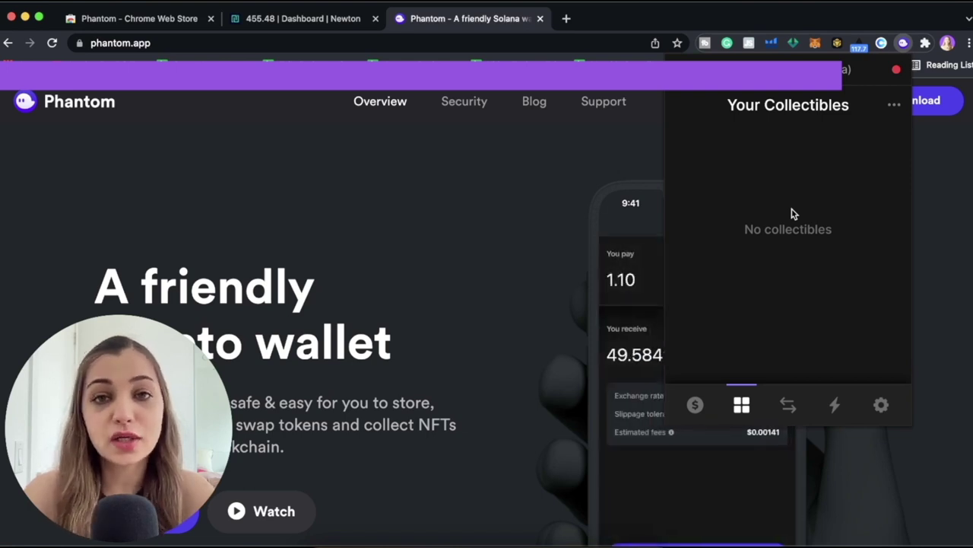
# Go back to the home balance view showing 1.01873 SOL worth $115.81.
pyautogui.click(695, 405)
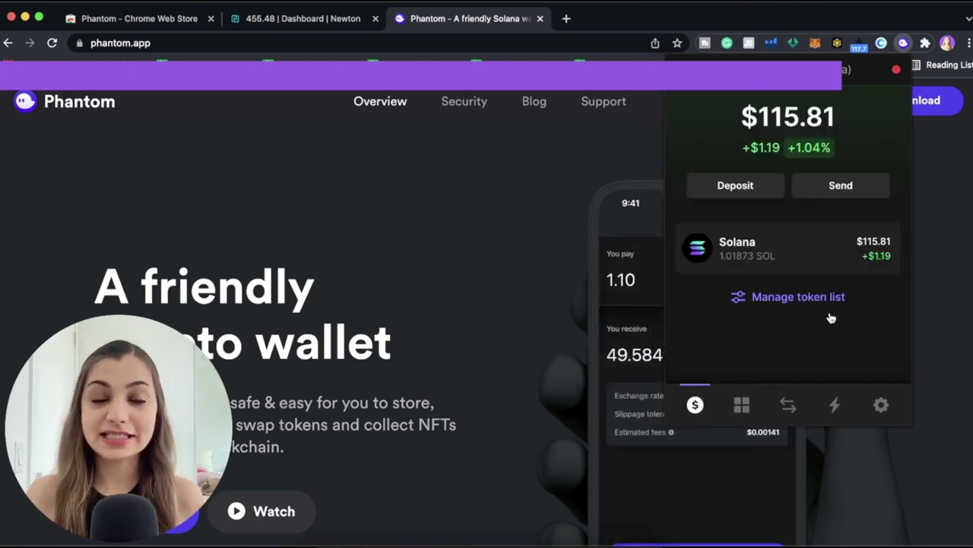